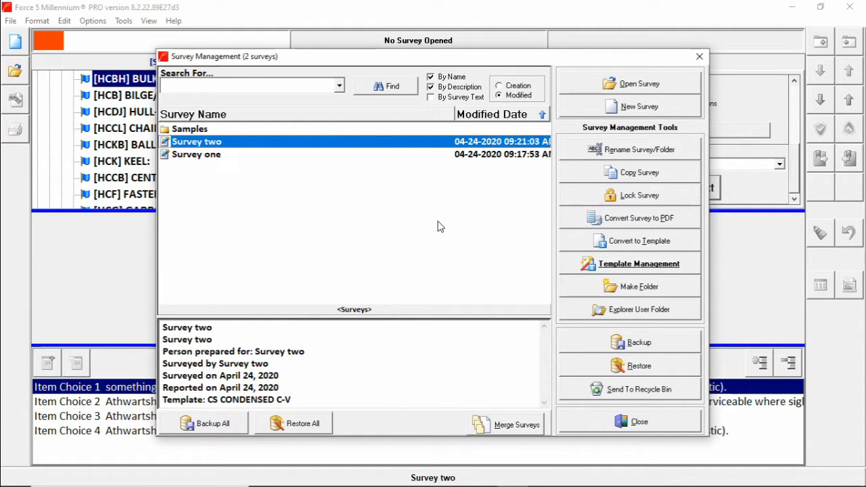
# Reopen the survey list and compare the templates listed for Survey one and Survey two.
pyautogui.click(700, 56)
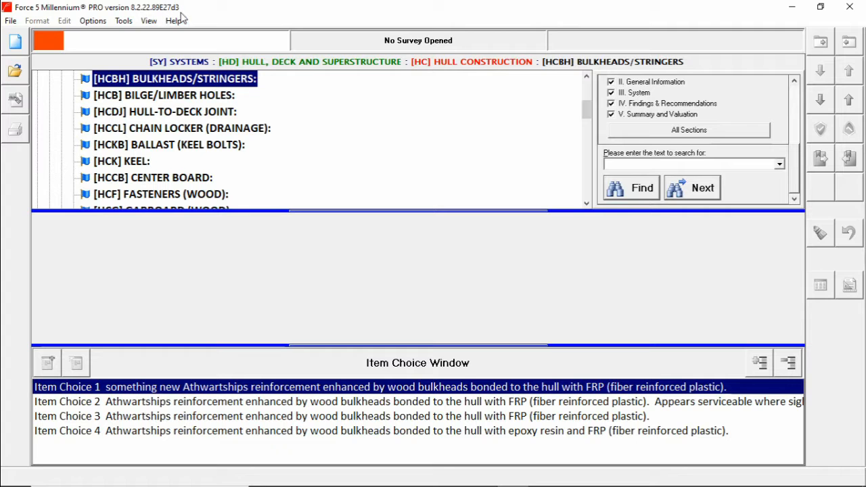
pyautogui.click(15, 71)
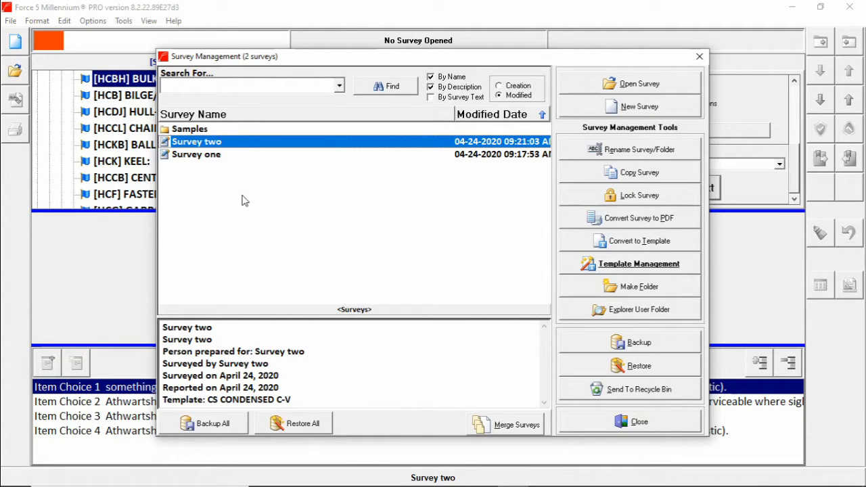
pyautogui.click(207, 163)
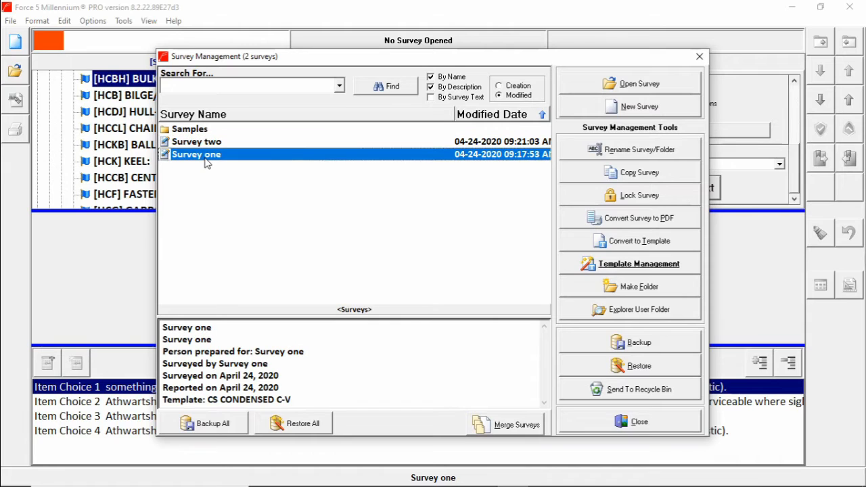
pyautogui.click(297, 400)
pyautogui.moveTo(294, 400); pyautogui.dragTo(157, 399)
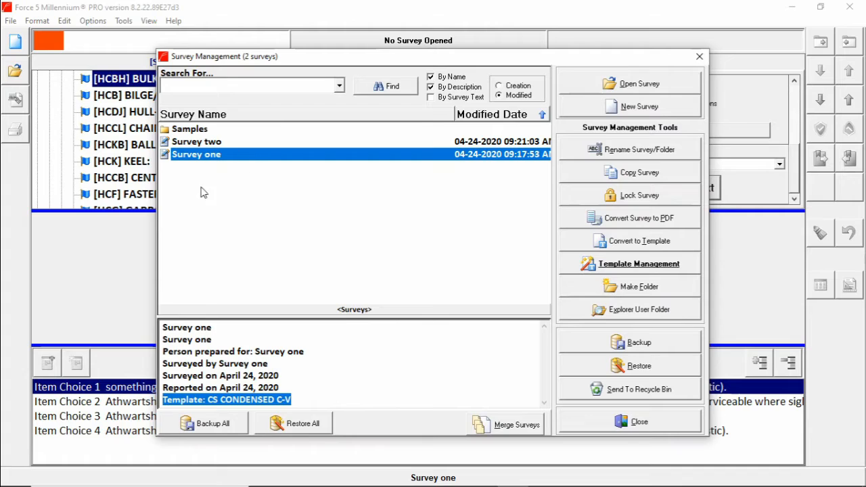
pyautogui.click(216, 143)
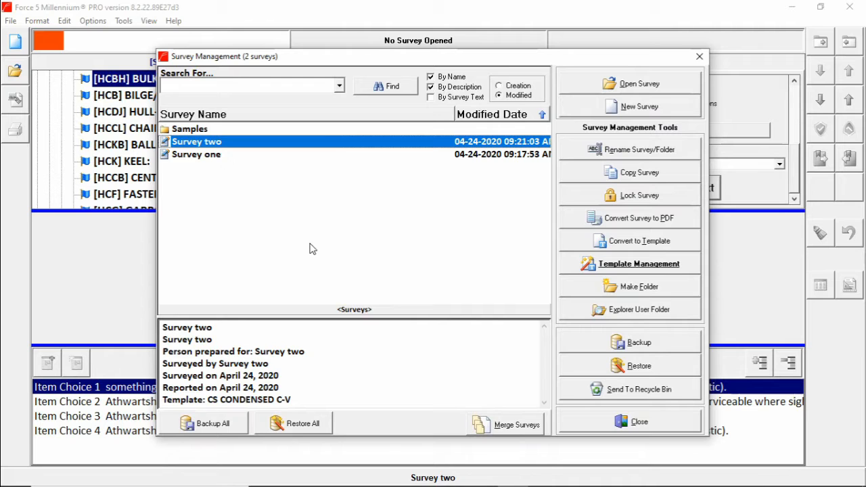
# Open Survey one and view the text of its HULL and STEM items under Hull Construction.
pyautogui.doubleClick(211, 155)
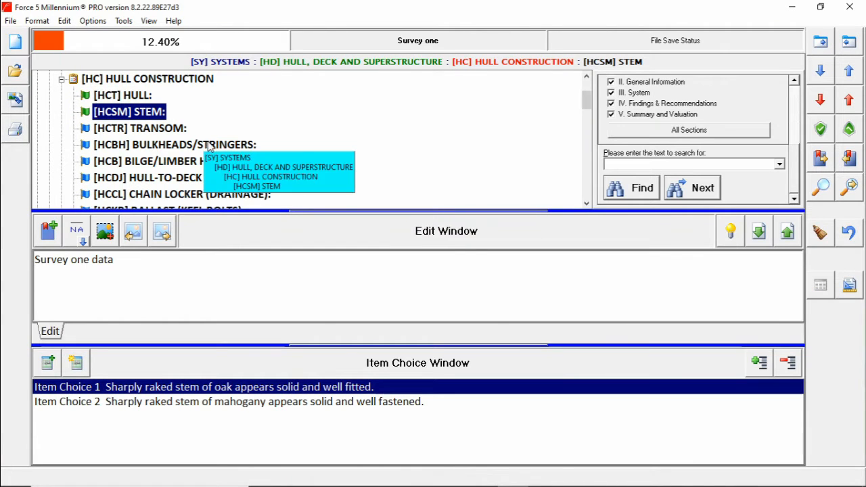
pyautogui.click(137, 101)
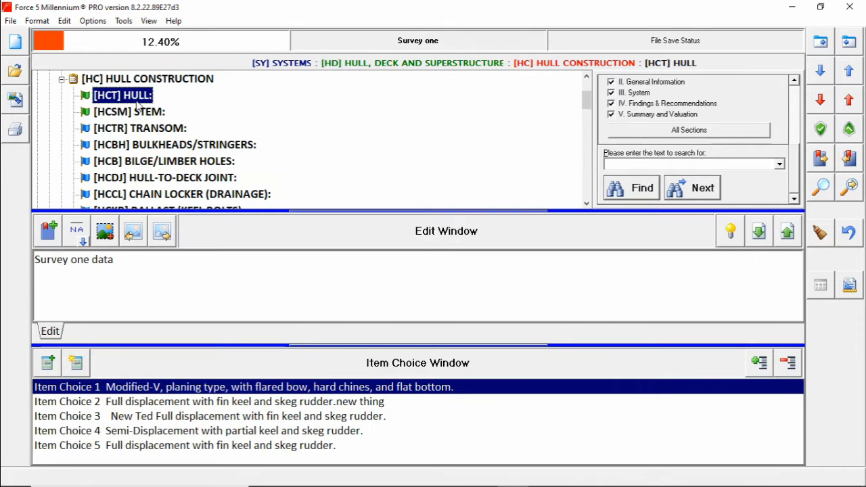
pyautogui.click(140, 112)
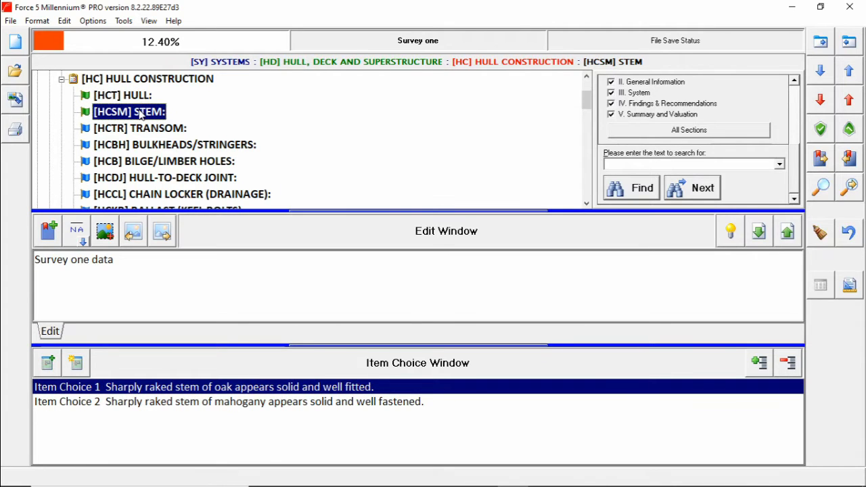
# Add an A finding to Survey one's HULL item reading "Survey one find", with the recommendation "survey one recommendation".
pyautogui.click(138, 100)
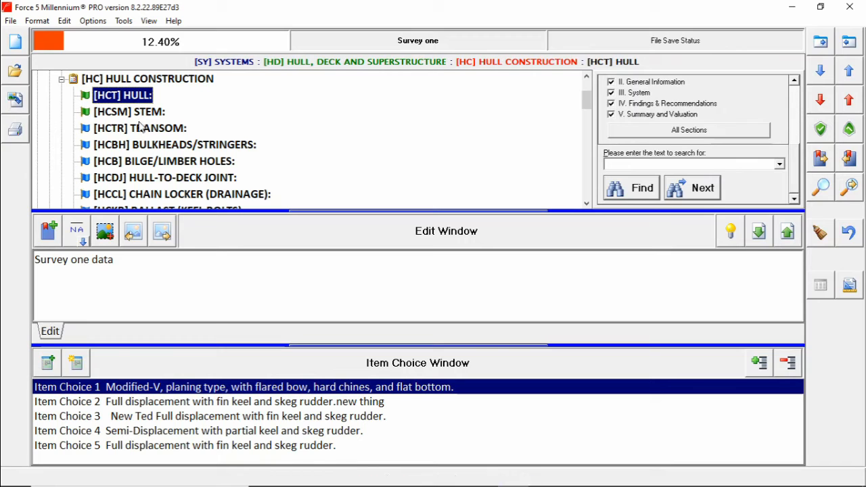
pyautogui.click(731, 231)
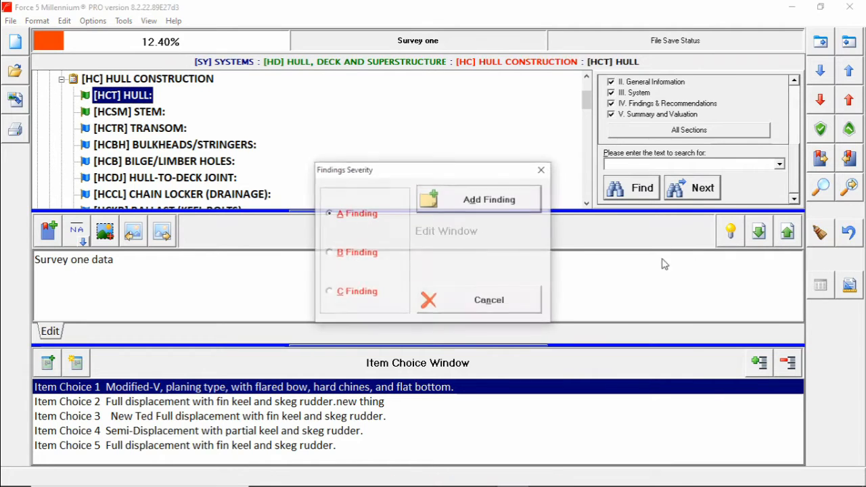
pyautogui.click(479, 203)
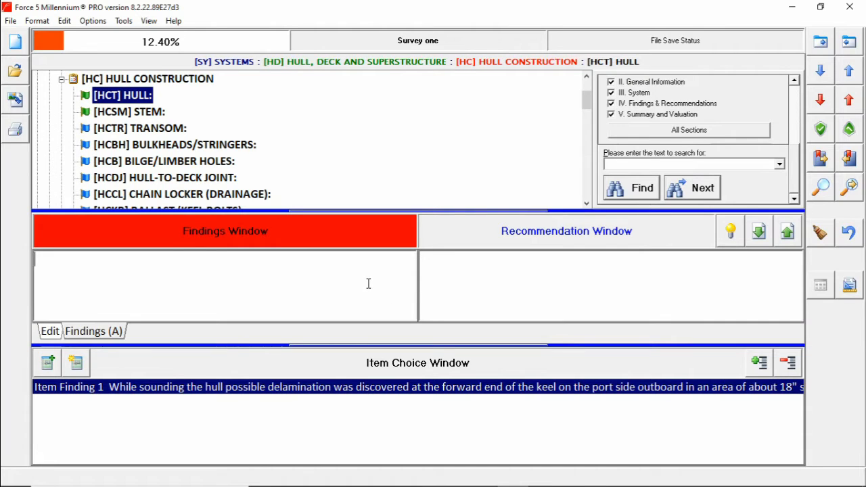
pyautogui.write('Survey one')
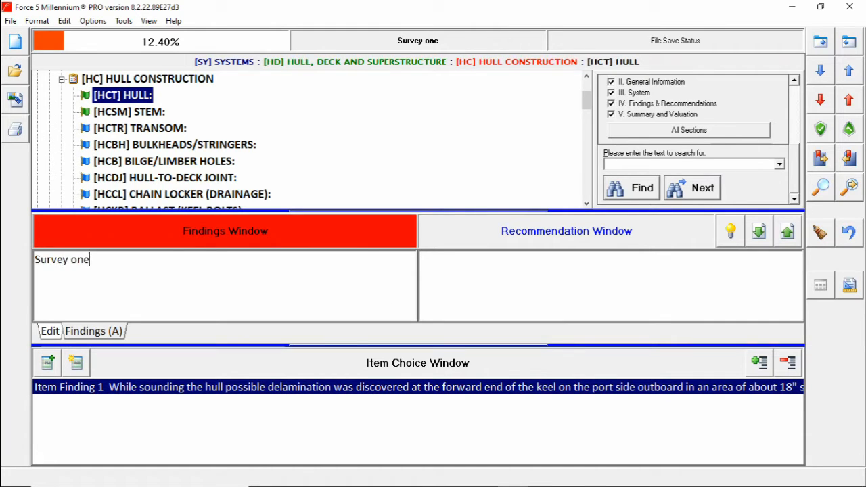
pyautogui.write(' find')
pyautogui.press('Tab')
pyautogui.write('su')
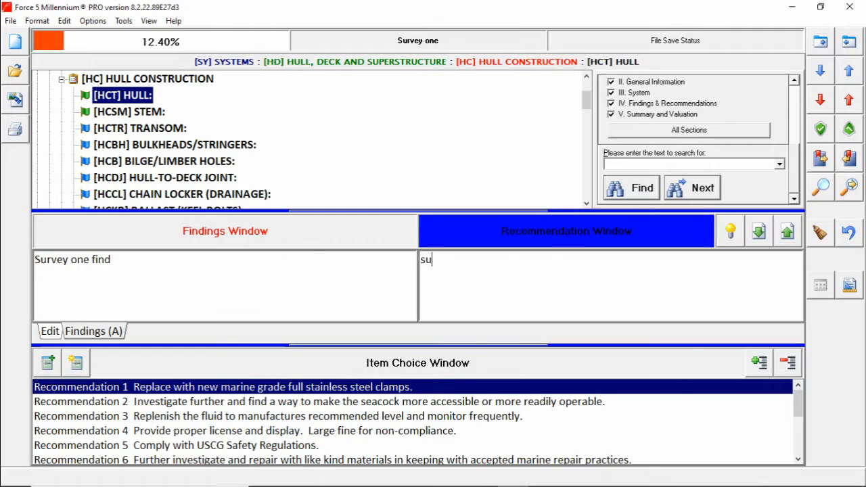
pyautogui.write('rvey one recommendation')
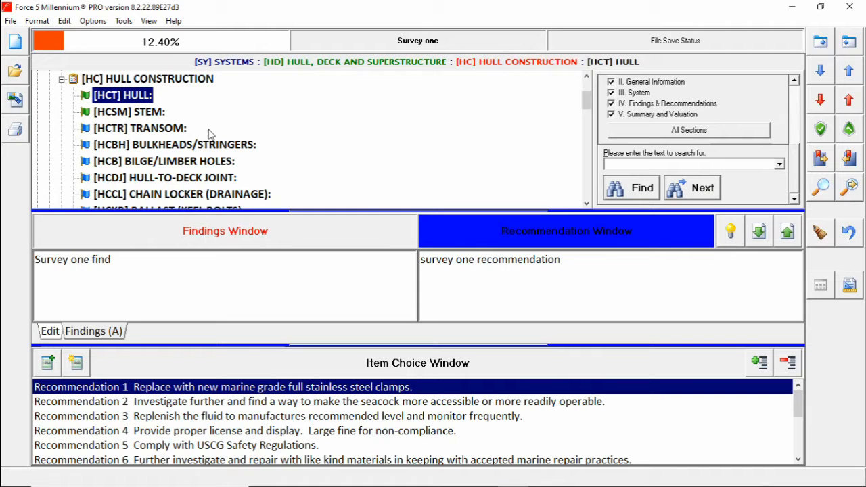
# Add the picture hot-tub-boat.jpg to Survey one's photos and save the picture list.
pyautogui.click(154, 115)
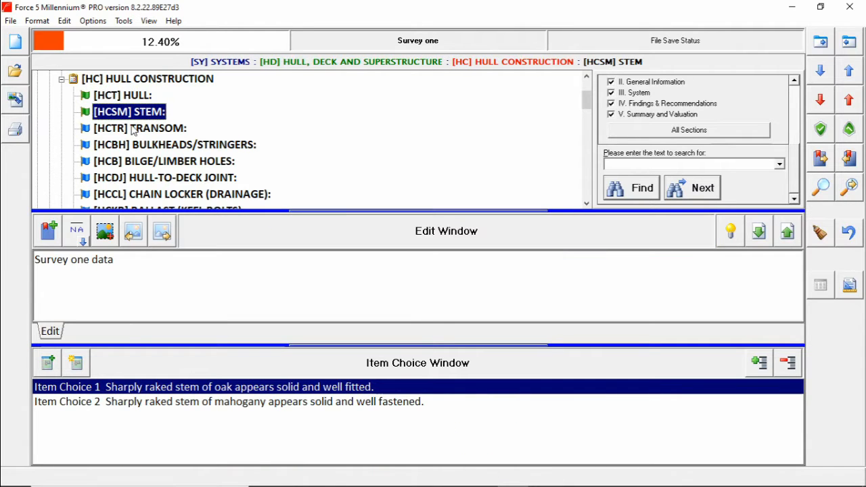
pyautogui.click(15, 100)
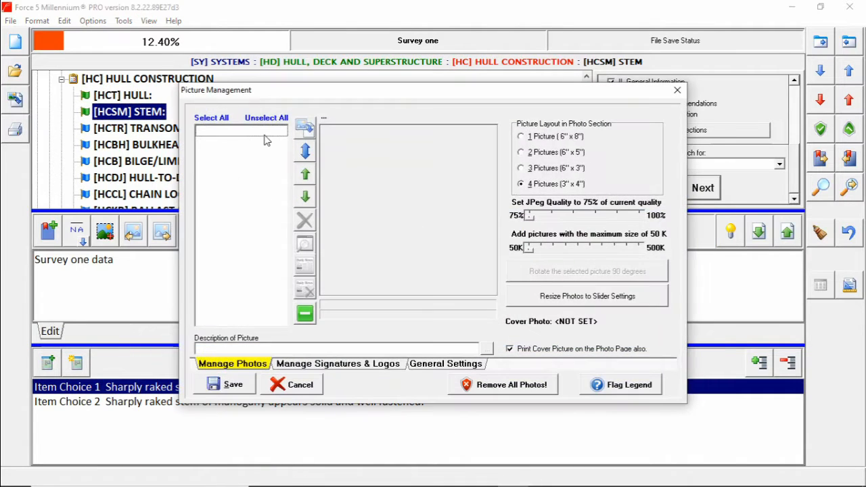
pyautogui.click(306, 128)
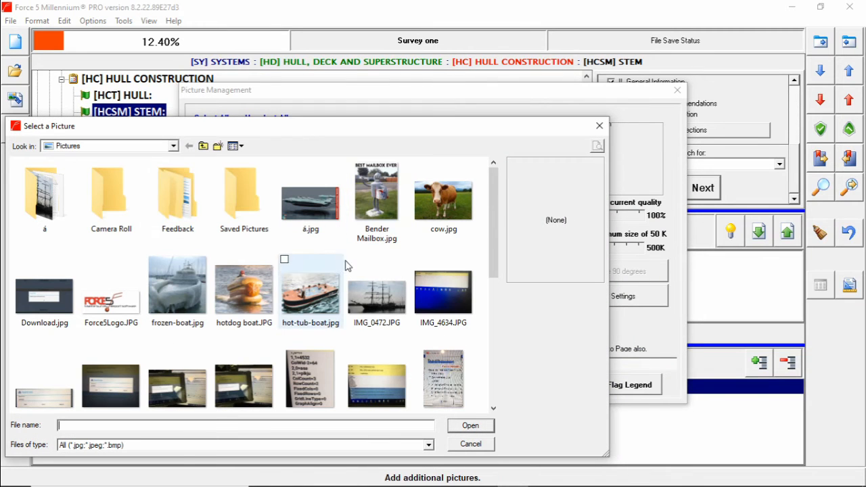
pyautogui.doubleClick(313, 294)
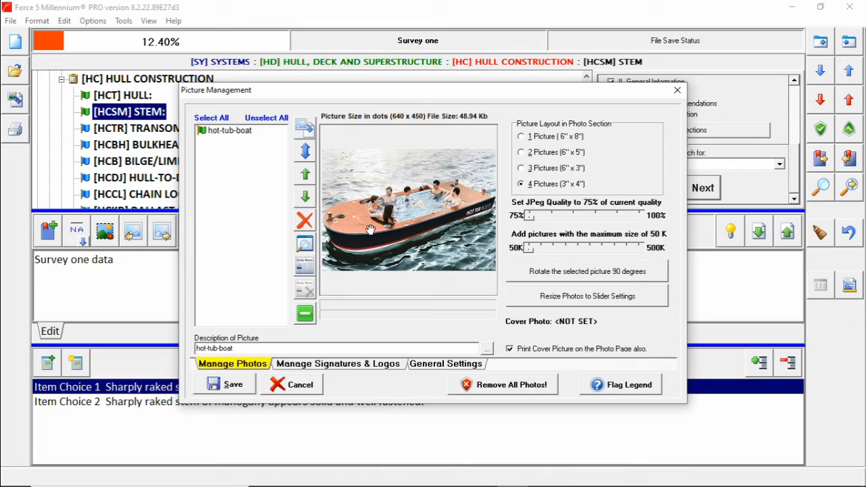
pyautogui.click(233, 385)
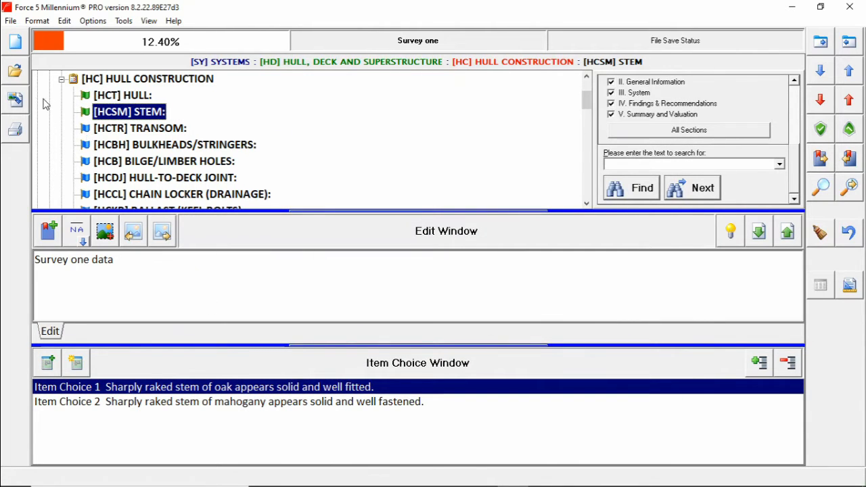
# Leave Survey one without making a backup and open Survey two.
pyautogui.click(13, 72)
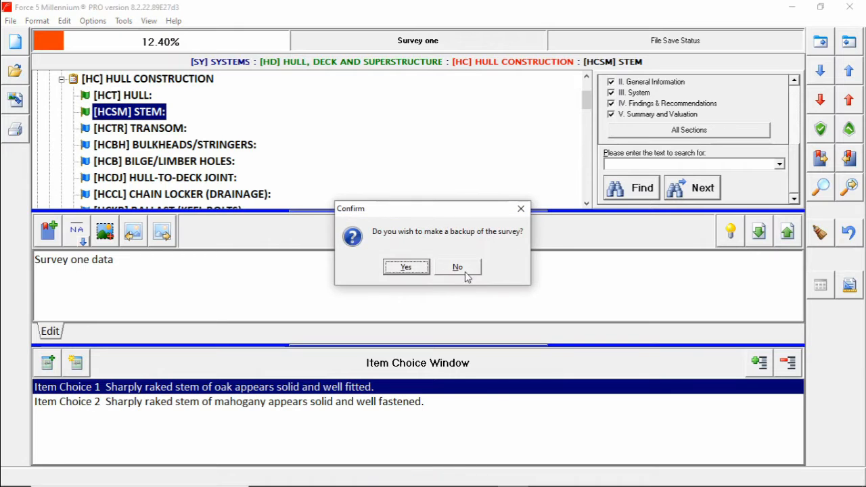
pyautogui.click(467, 271)
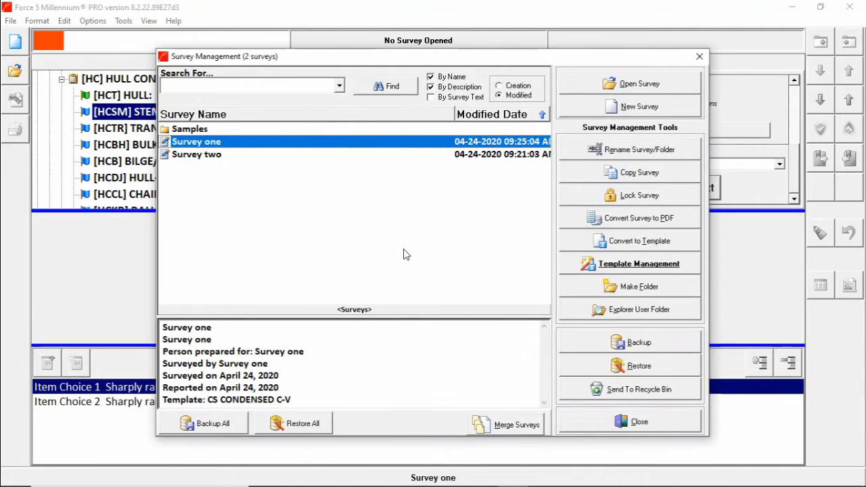
pyautogui.doubleClick(209, 155)
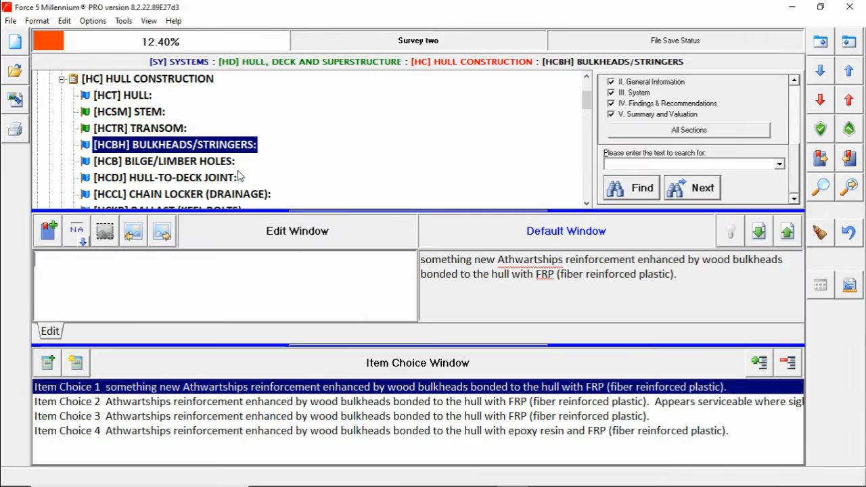
# Add an A finding to Survey two's STEM item reading "Survey two finding", with the recommendation "survey two recommendation".
pyautogui.click(150, 128)
pyautogui.press('Up')
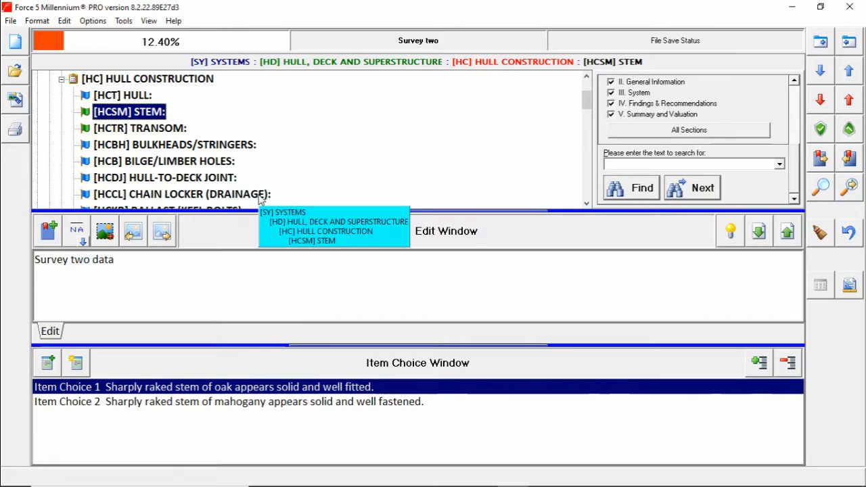
pyautogui.click(731, 233)
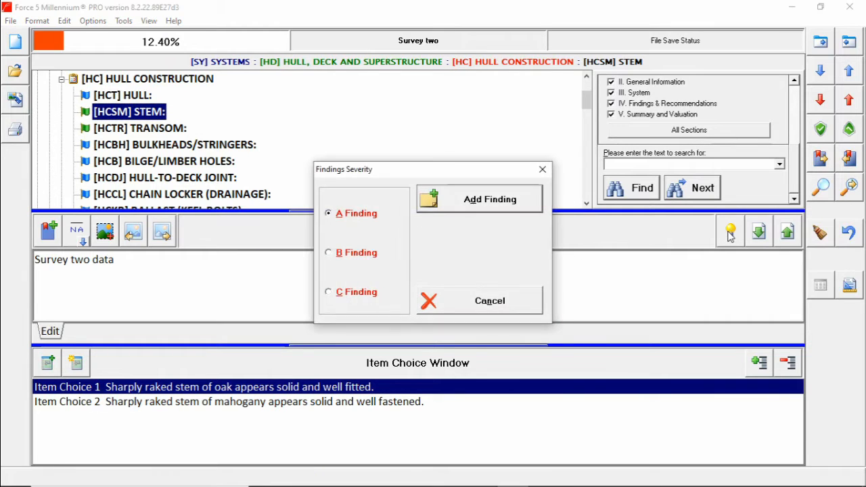
pyautogui.click(504, 214)
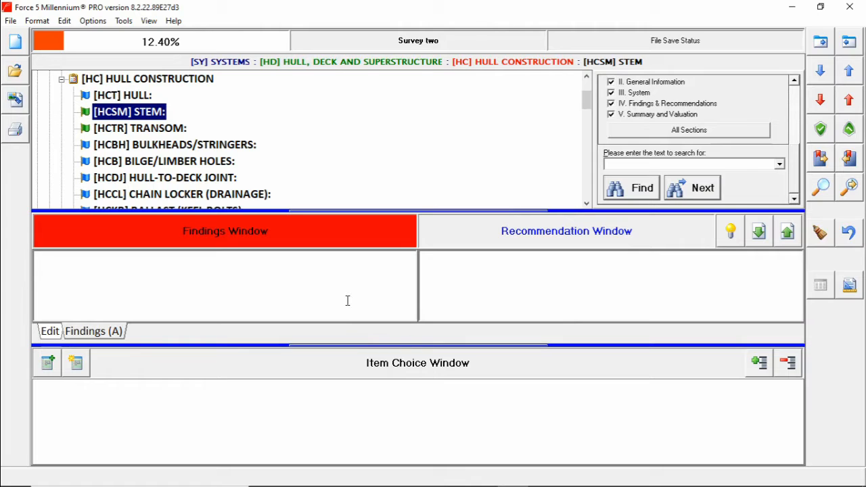
pyautogui.write('Survey')
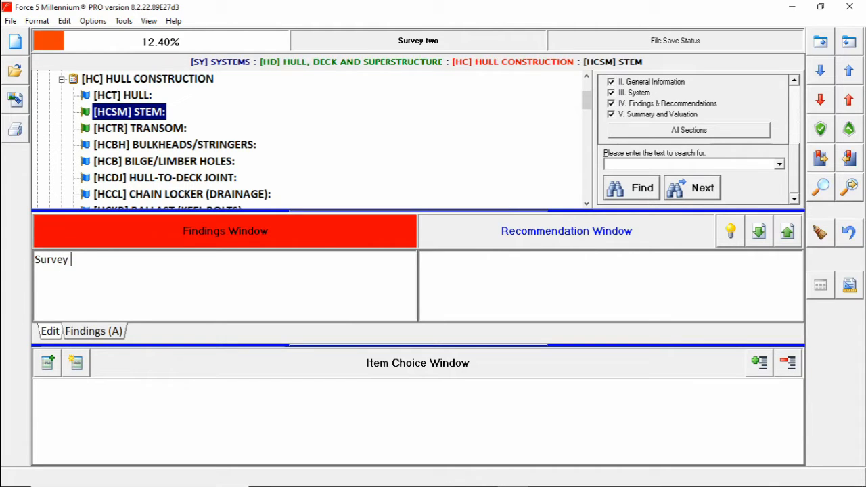
pyautogui.write(' two finding')
pyautogui.press('Tab')
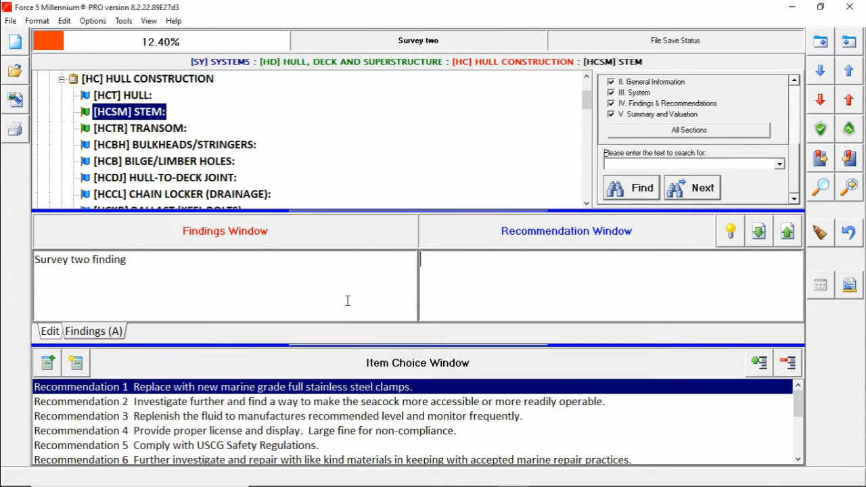
pyautogui.write('survey ')
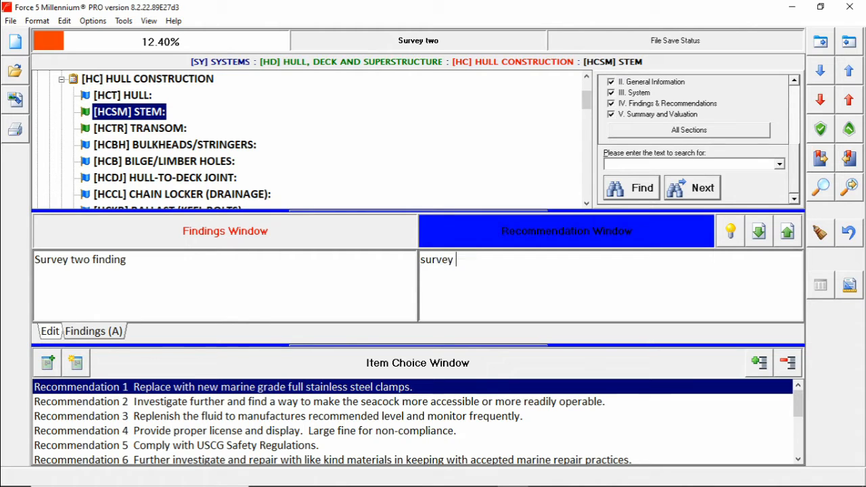
pyautogui.write('two recomm')
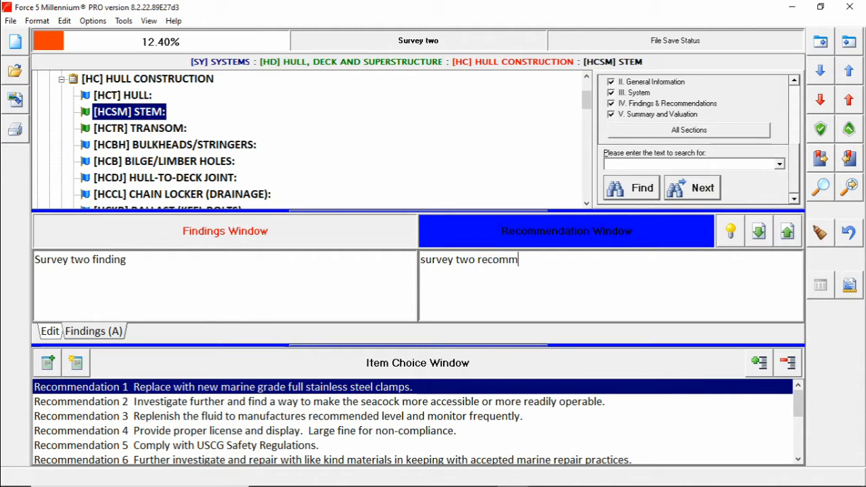
pyautogui.write('endation')
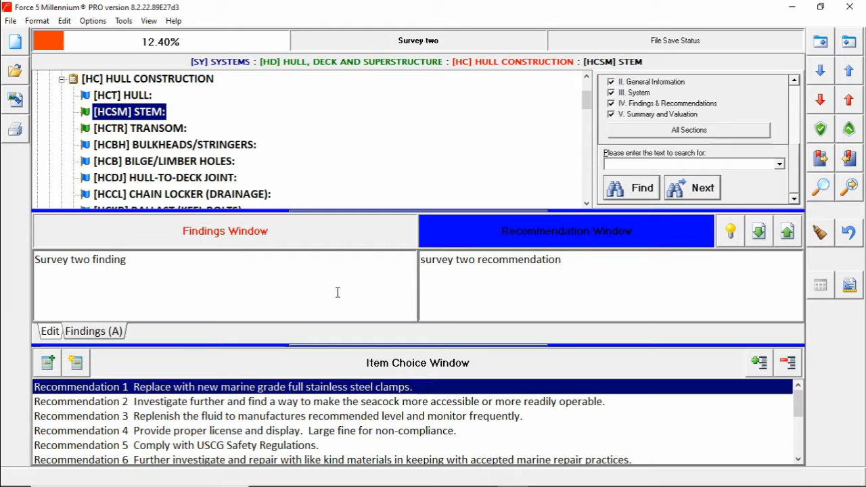
# Add the picture frozen-boat.jpg to Survey two's photos, save the picture list and return to the STEM item.
pyautogui.click(170, 128)
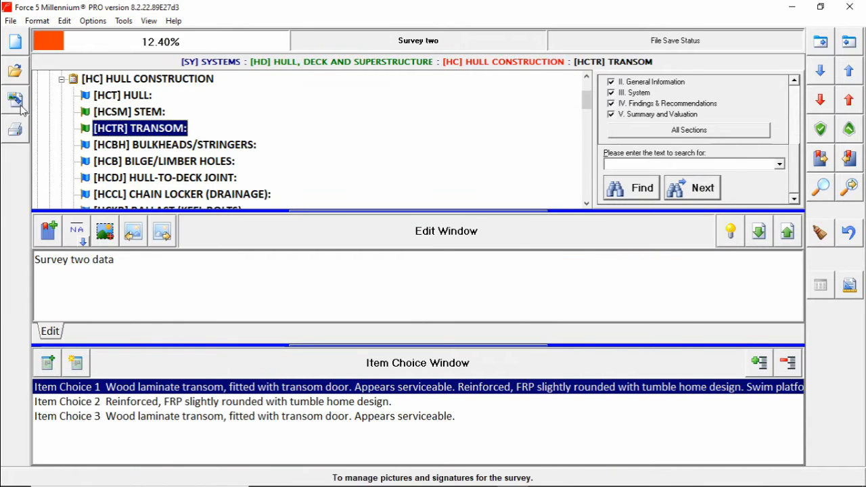
pyautogui.click(15, 100)
pyautogui.click(303, 130)
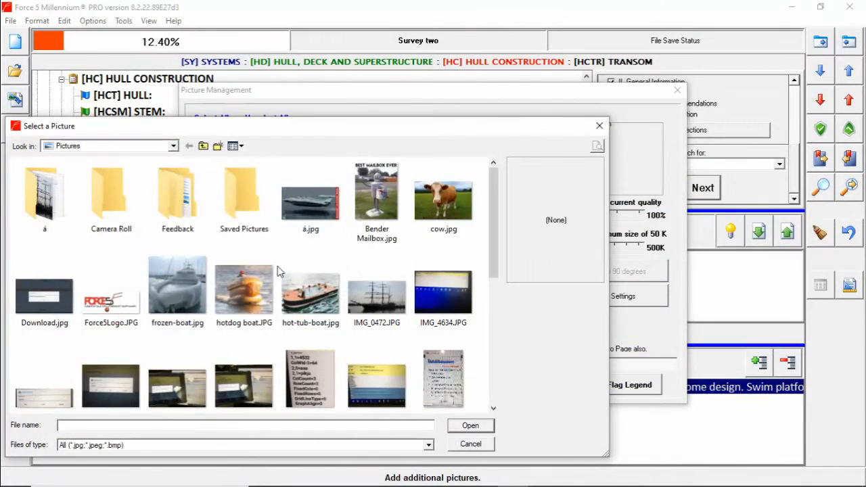
pyautogui.doubleClick(195, 284)
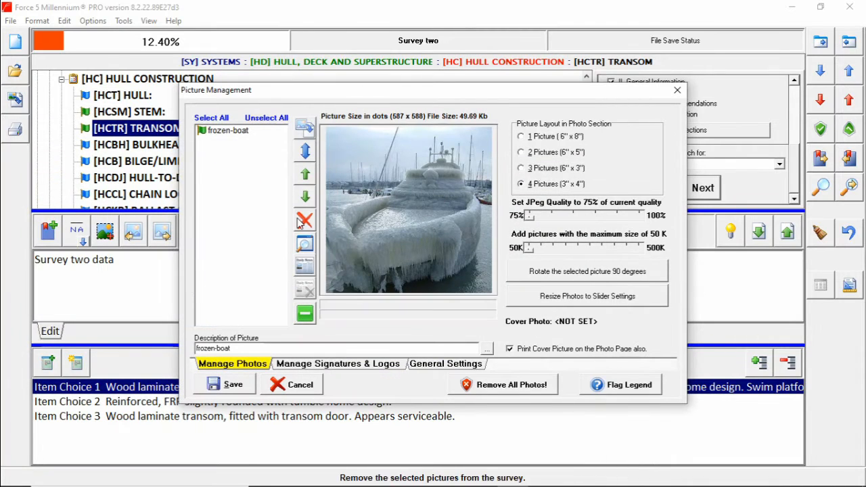
pyautogui.click(240, 386)
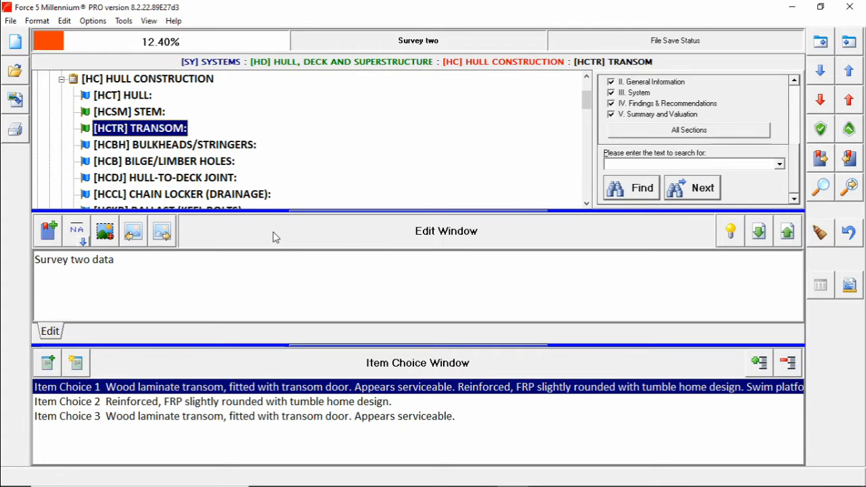
pyautogui.click(147, 113)
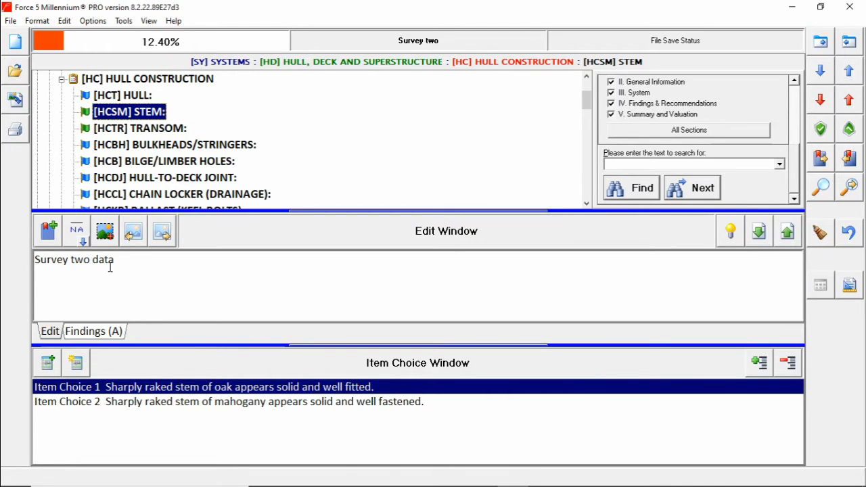
# Review the text entered for Survey two's TRANSOM and HULL items.
pyautogui.click(144, 131)
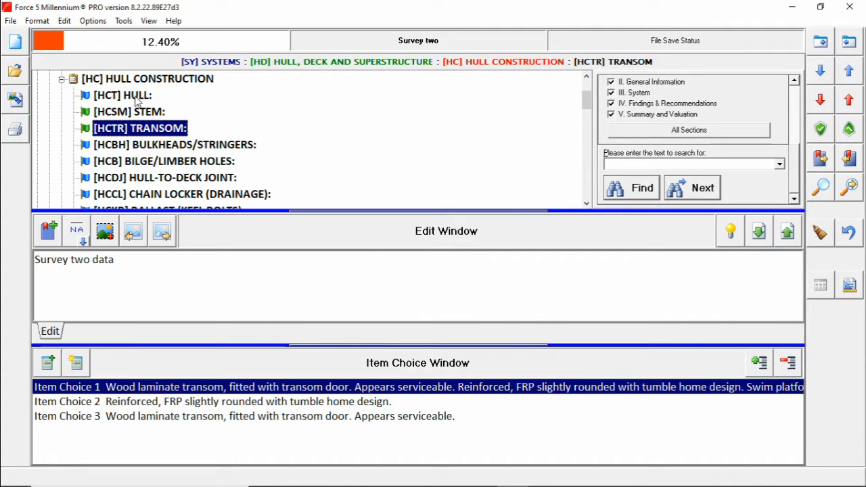
pyautogui.click(126, 97)
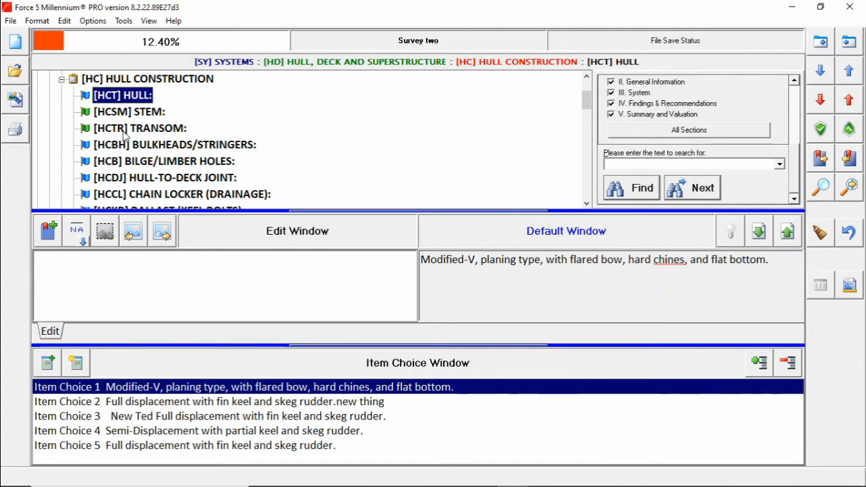
pyautogui.click(126, 128)
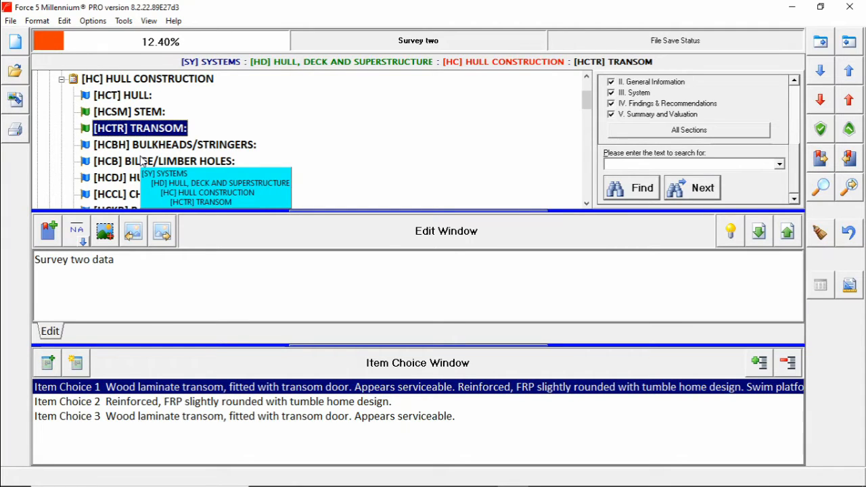
# Leave Survey two without making a backup and start merging other surveys into Survey one.
pyautogui.click(20, 75)
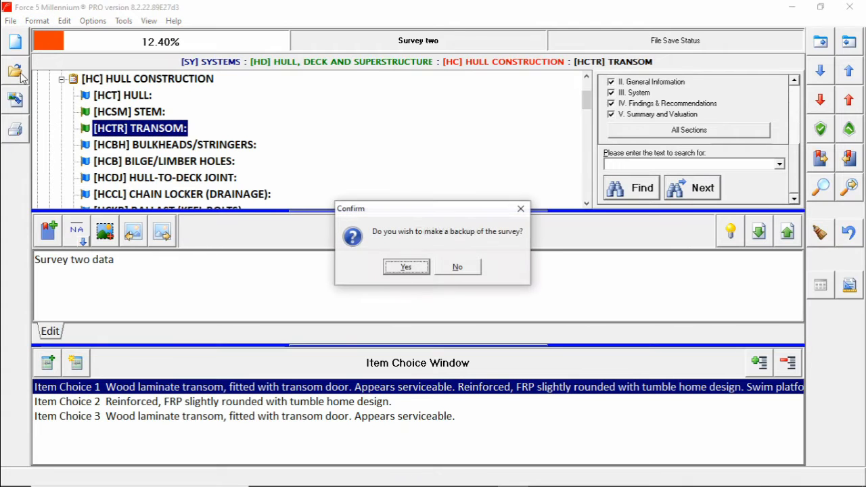
pyautogui.click(458, 268)
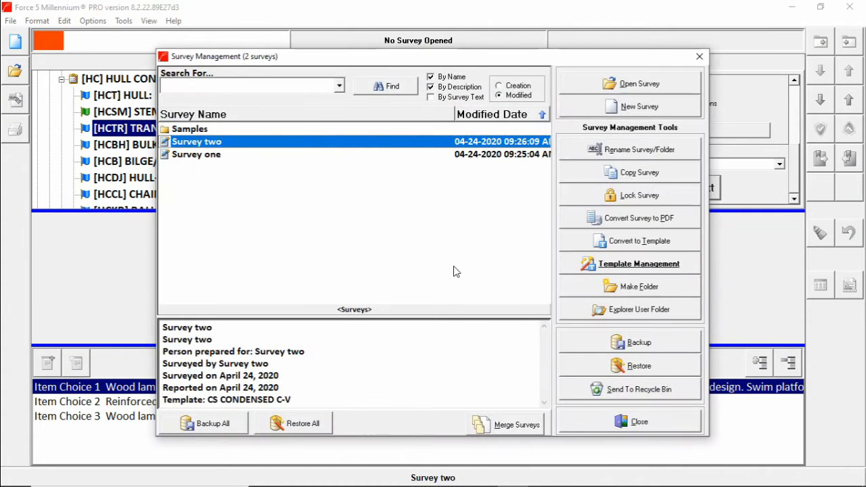
pyautogui.click(225, 155)
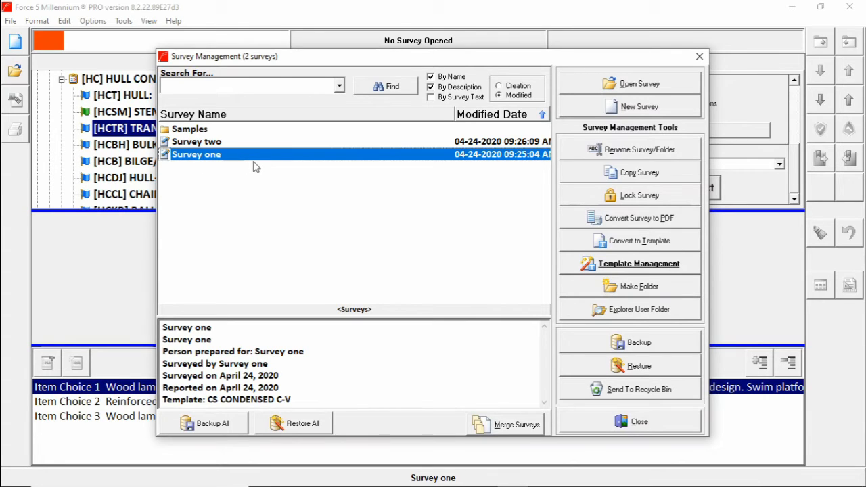
pyautogui.moveTo(256, 167); pyautogui.dragTo(384, 314)
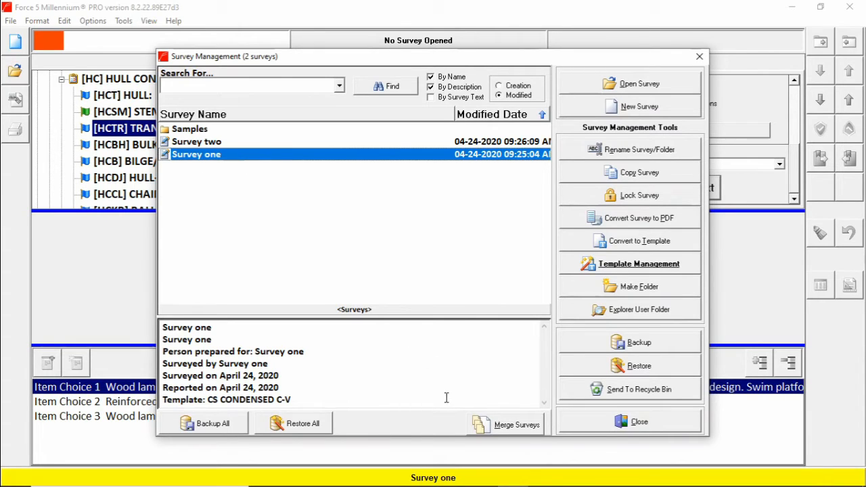
pyautogui.click(507, 426)
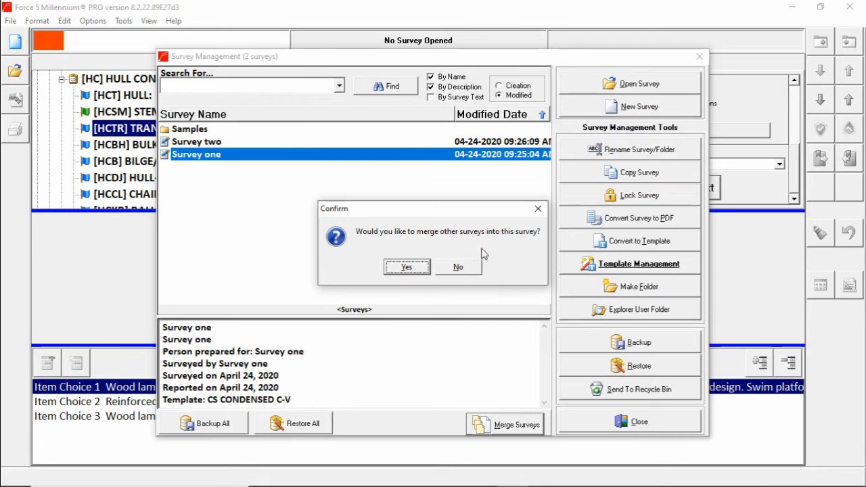
pyautogui.click(412, 270)
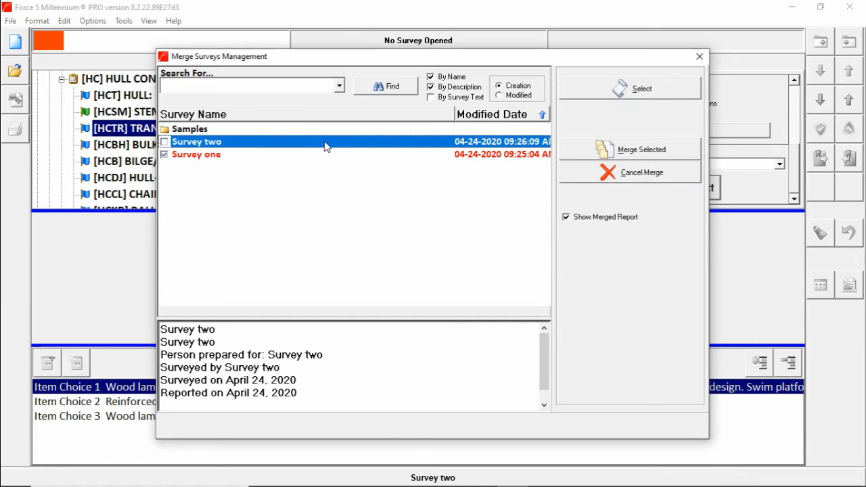
# Merge Survey two into Survey one with the merged report shown, and close the report once the merge is done.
pyautogui.click(164, 142)
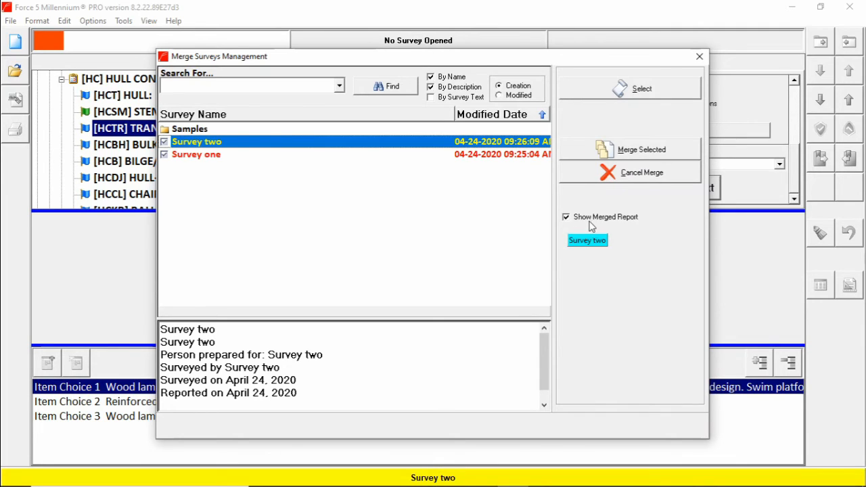
pyautogui.click(681, 152)
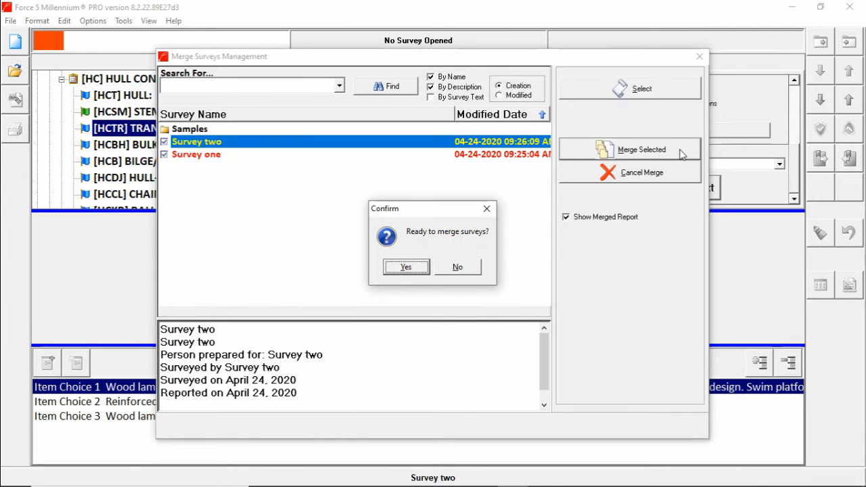
pyautogui.click(410, 269)
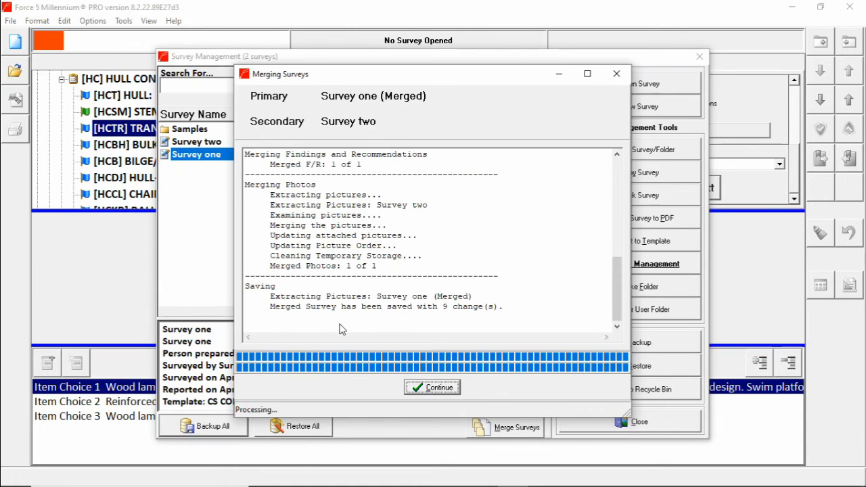
pyautogui.moveTo(618, 301); pyautogui.dragTo(625, 335)
pyautogui.click(433, 388)
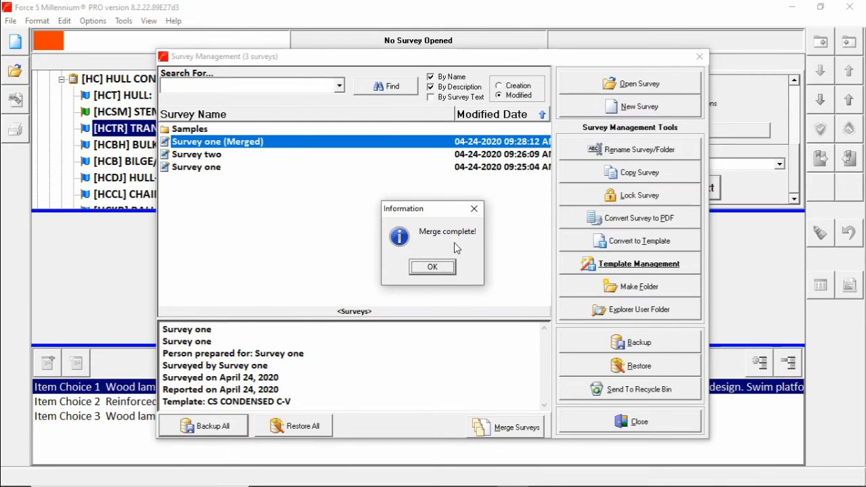
pyautogui.click(438, 272)
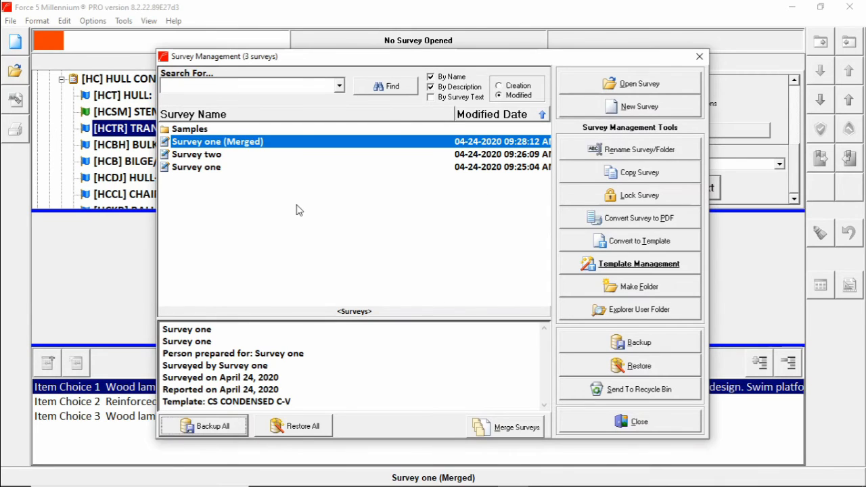
# Open Survey one (Merged) and review the HULL item's text, A finding and recommendation.
pyautogui.doubleClick(261, 142)
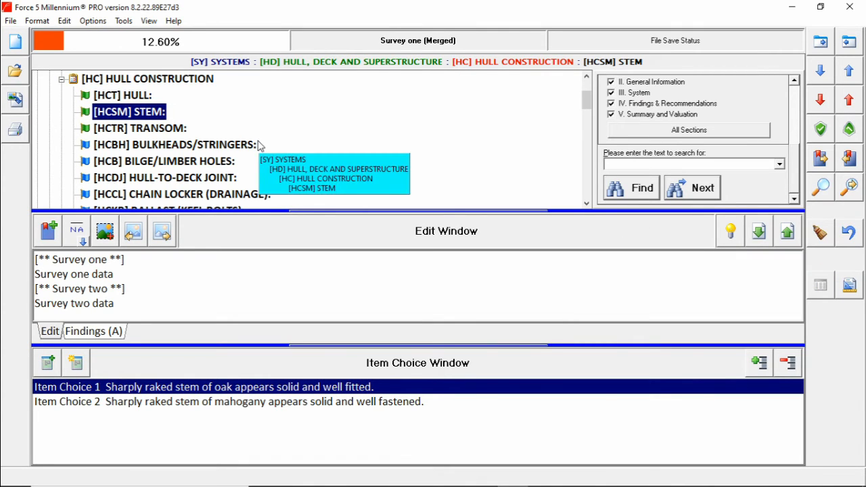
pyautogui.click(129, 97)
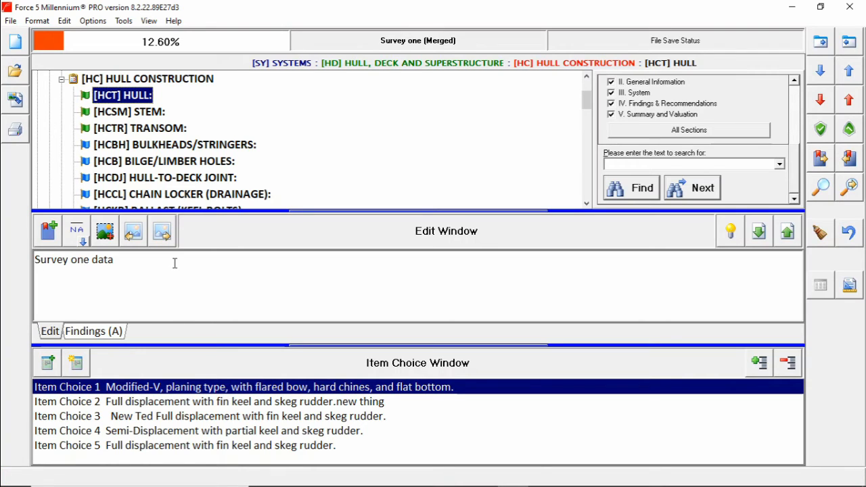
pyautogui.click(120, 334)
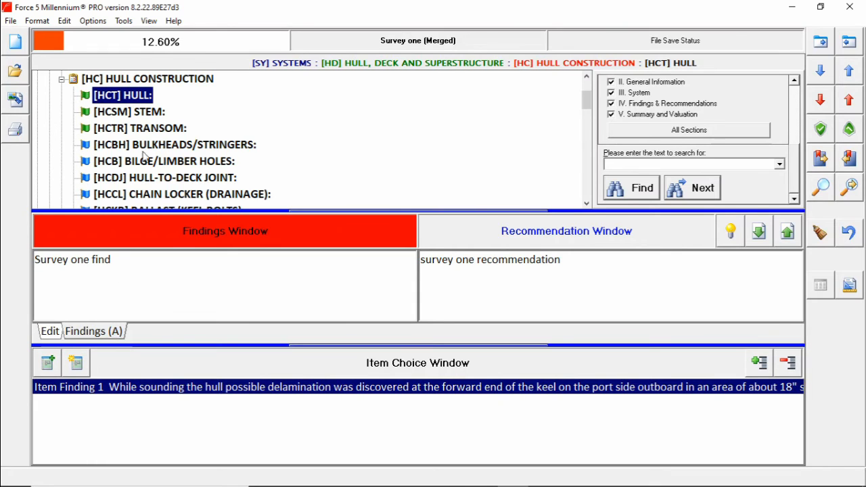
# Delete the "[** Survey two **]" label from the merged survey's STEM text.
pyautogui.click(135, 112)
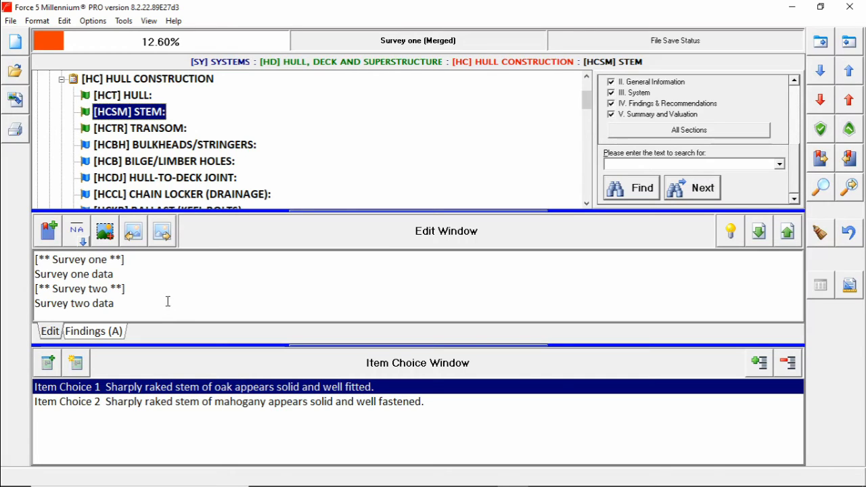
pyautogui.moveTo(128, 288); pyautogui.dragTo(34, 288)
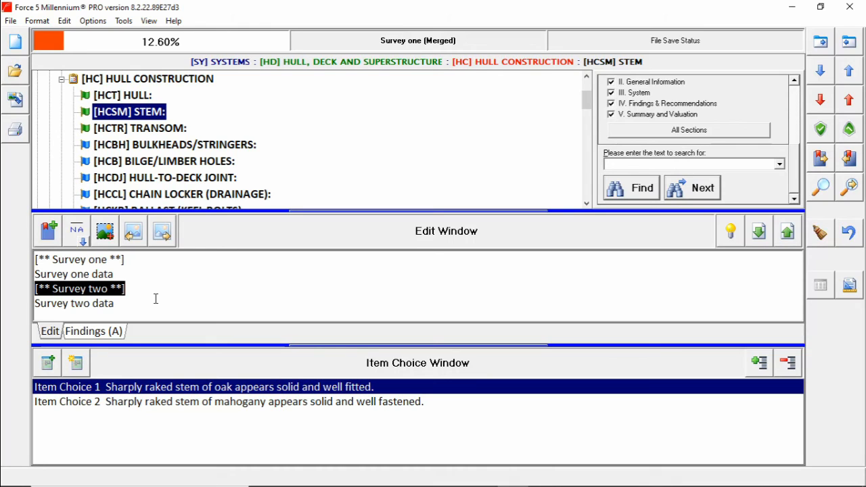
pyautogui.press('Delete')
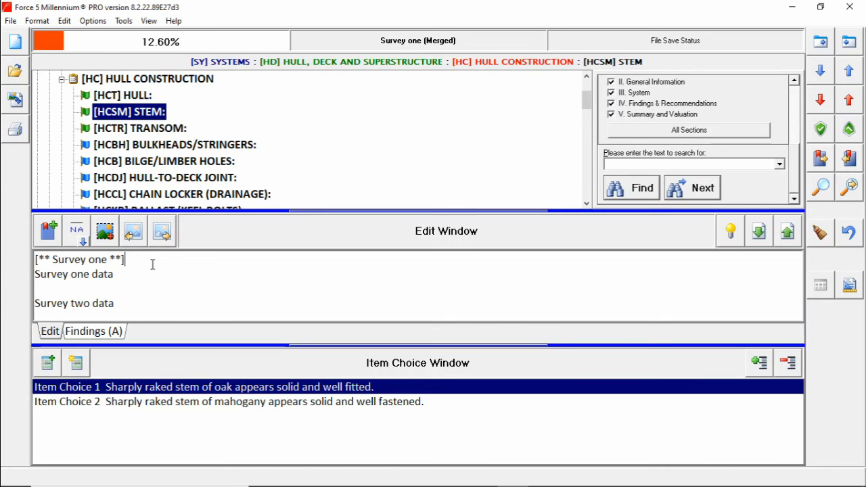
pyautogui.hotkey('shift', 'Home')
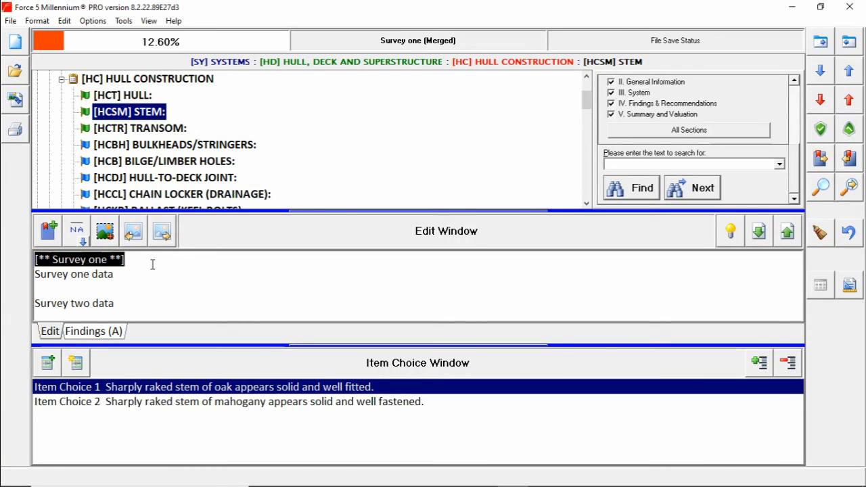
pyautogui.press('Delete')
pyautogui.hotkey('ctrl', 'z')
# Review the merged TRANSOM text and the STEM item's text, A finding and recommendation.
pyautogui.click(176, 133)
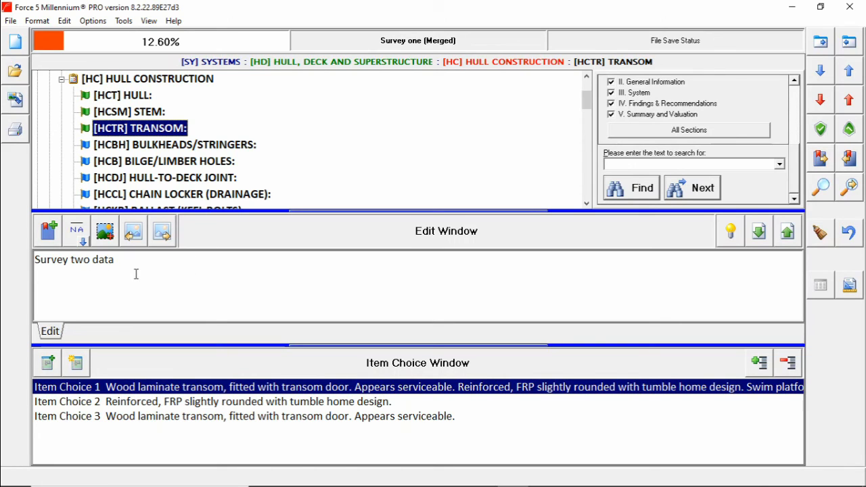
pyautogui.click(133, 113)
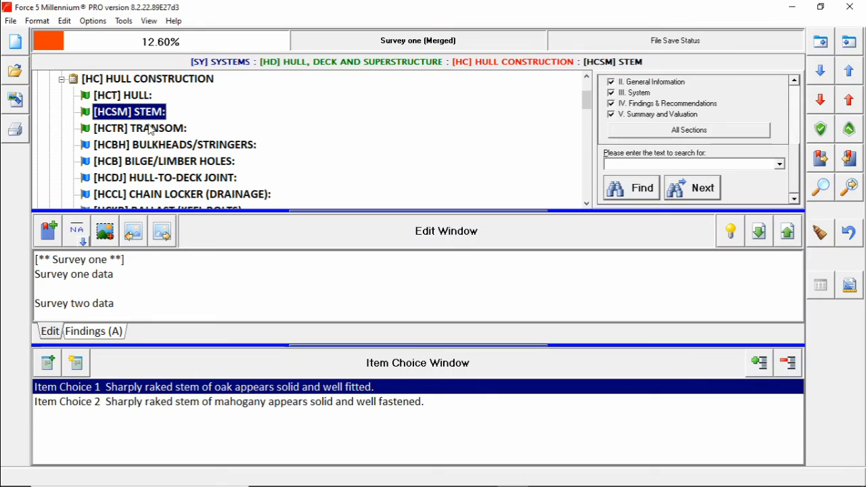
pyautogui.click(111, 336)
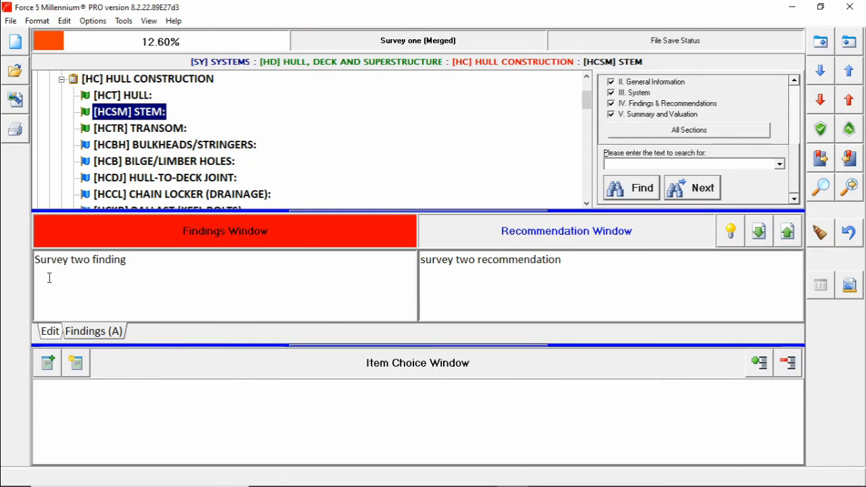
# Preview the hot-tub-boat and frozen-boat pictures in the merged survey's photos and save the picture list.
pyautogui.click(115, 146)
pyautogui.click(15, 99)
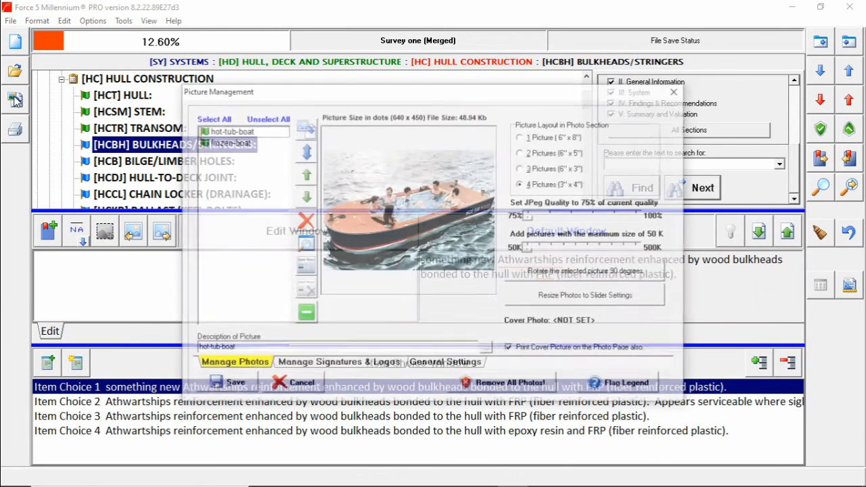
pyautogui.click(251, 144)
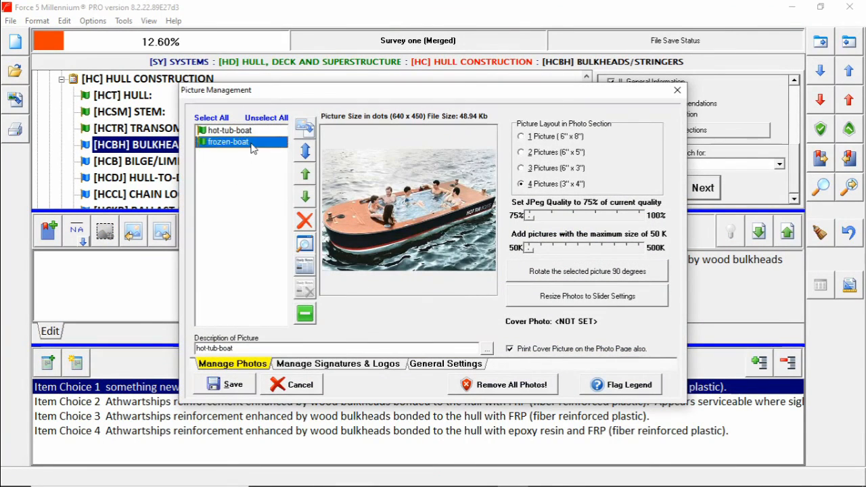
pyautogui.click(249, 135)
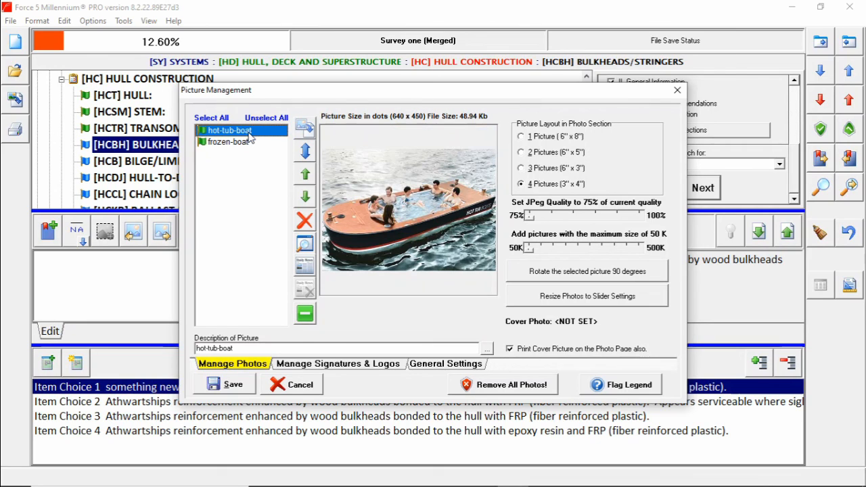
pyautogui.click(248, 144)
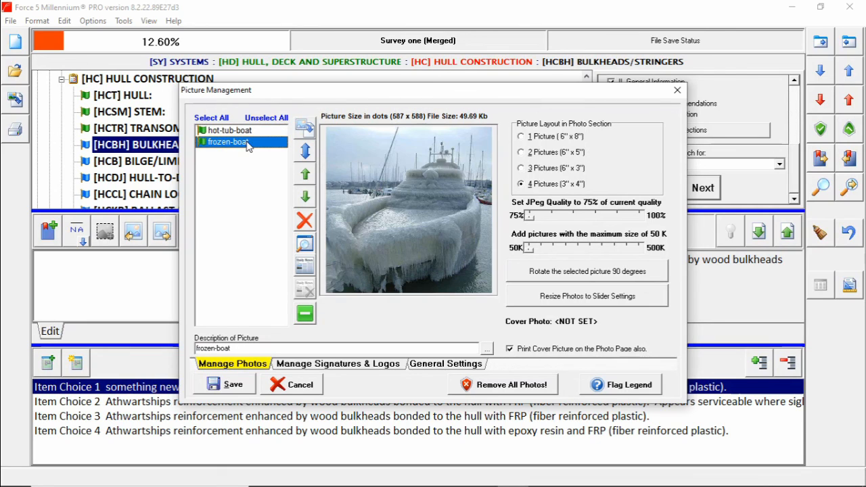
pyautogui.click(234, 388)
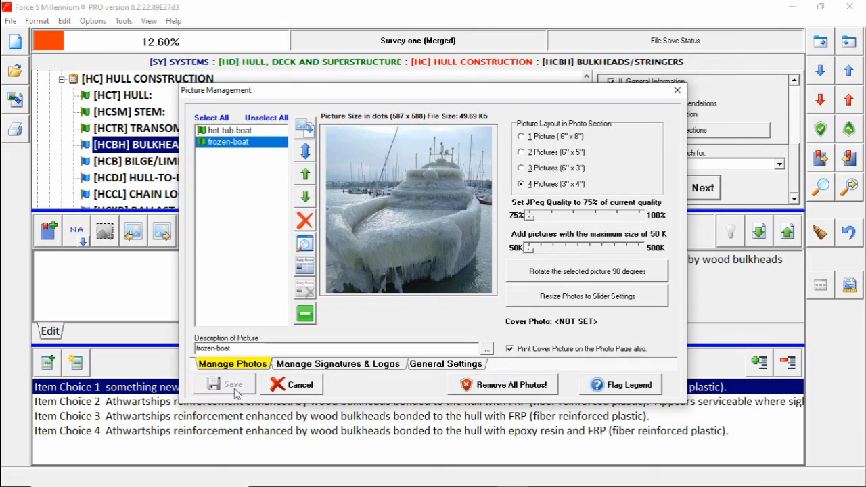